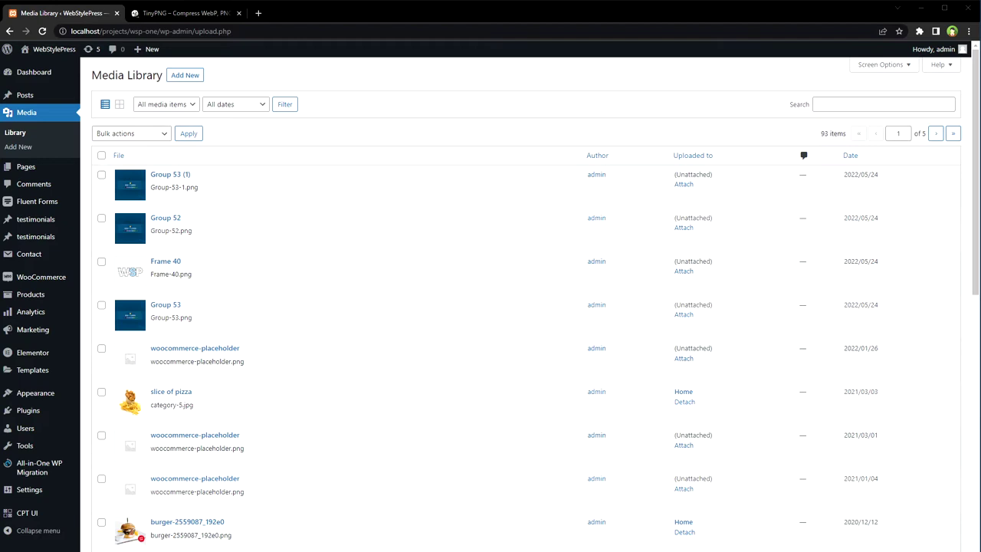
- Go from the TinyPNG website back to WordPress and open the Add New Plugins page
{"action": "left_click", "coordinate": [190, 16]}
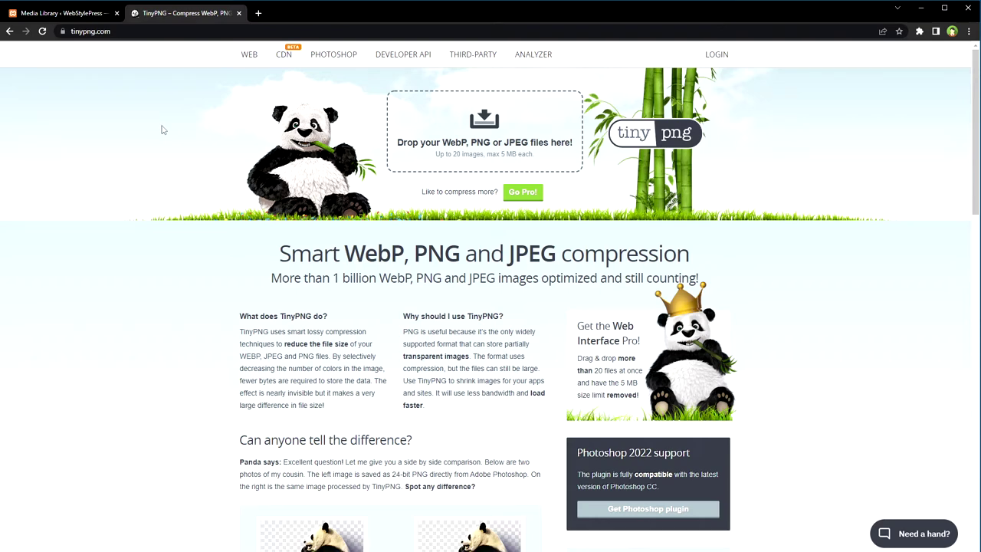
{"action": "key", "text": "ctrl+shift+Tab"}
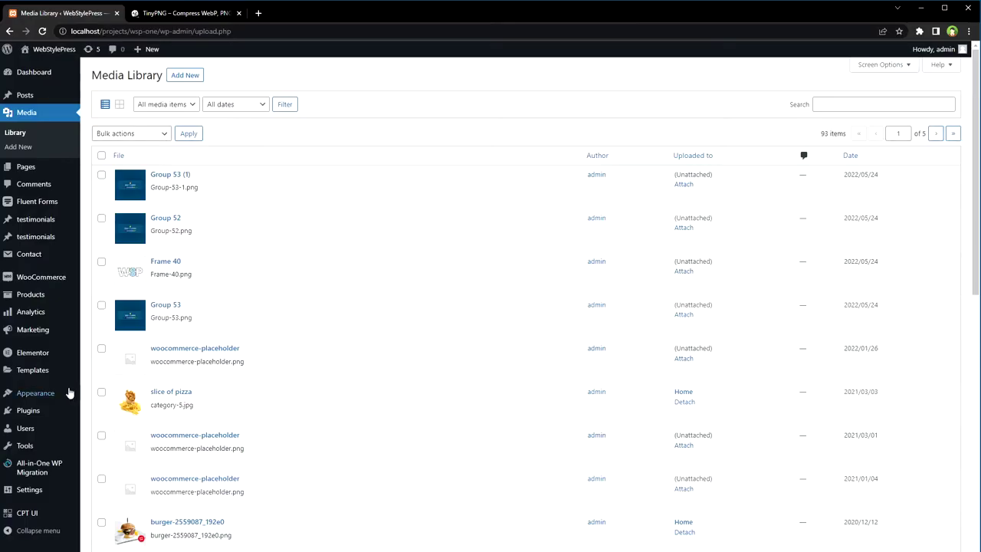
{"action": "mouse_move", "coordinate": [52, 412]}
{"action": "left_click", "coordinate": [103, 426]}
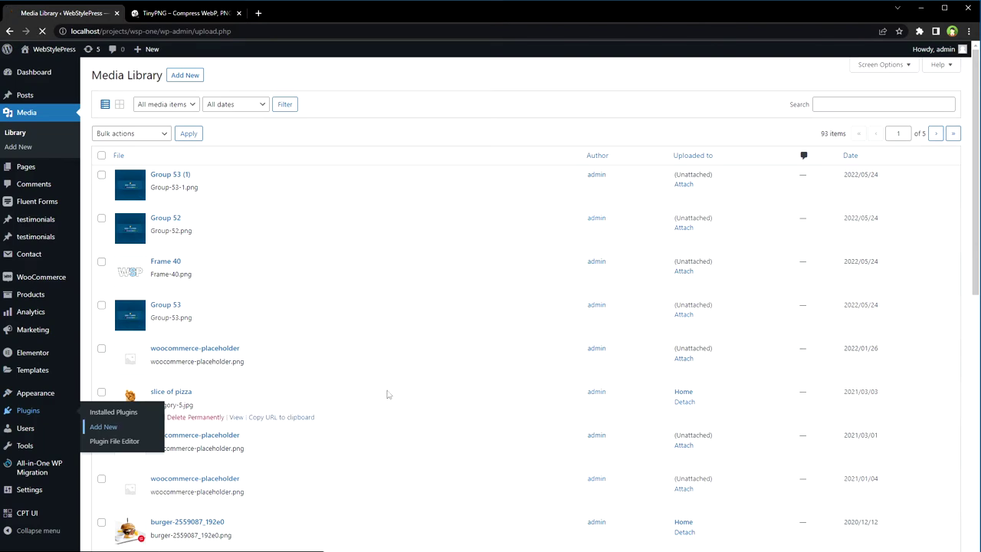
- Search 'tinypng' and install the TinyPNG – JPEG, PNG & WebP image compression plugin
{"action": "left_click", "coordinate": [841, 103]}
{"action": "type", "text": "tinypng"}
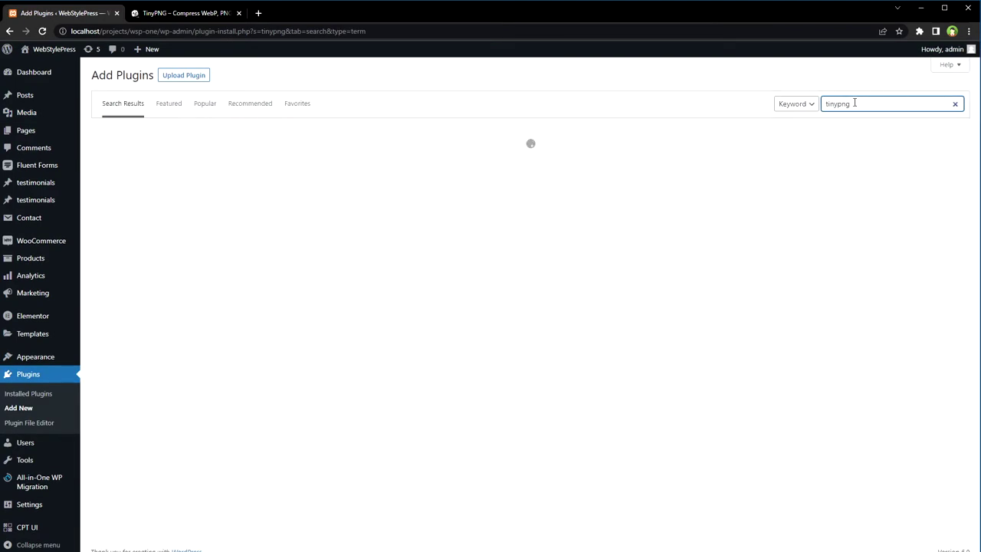
{"action": "left_click_drag", "start_coordinate": [253, 188], "coordinate": [229, 142]}
{"action": "left_click", "coordinate": [235, 140]}
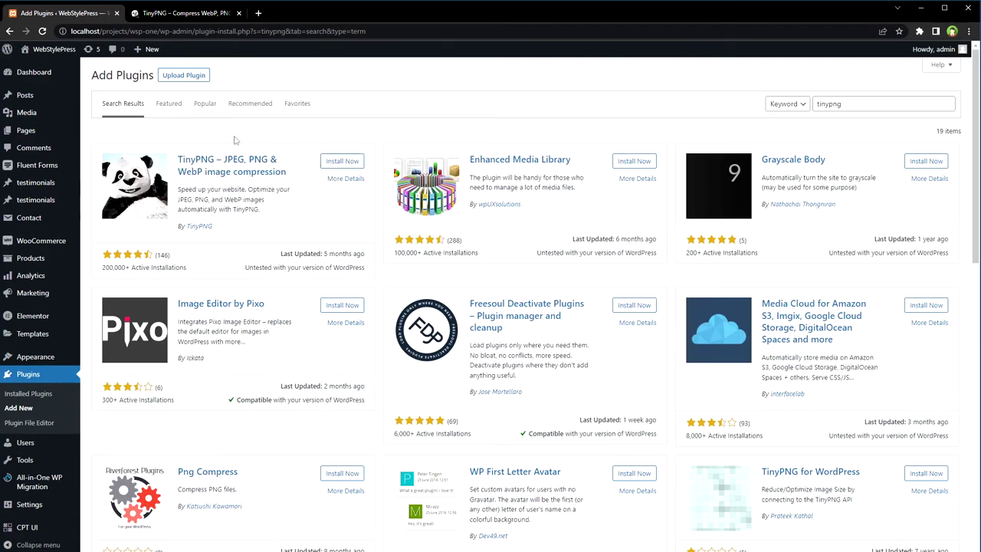
{"action": "left_click", "coordinate": [343, 160]}
- Activate TinyPNG and open its settings page with the API key field ready
{"action": "left_click", "coordinate": [347, 160]}
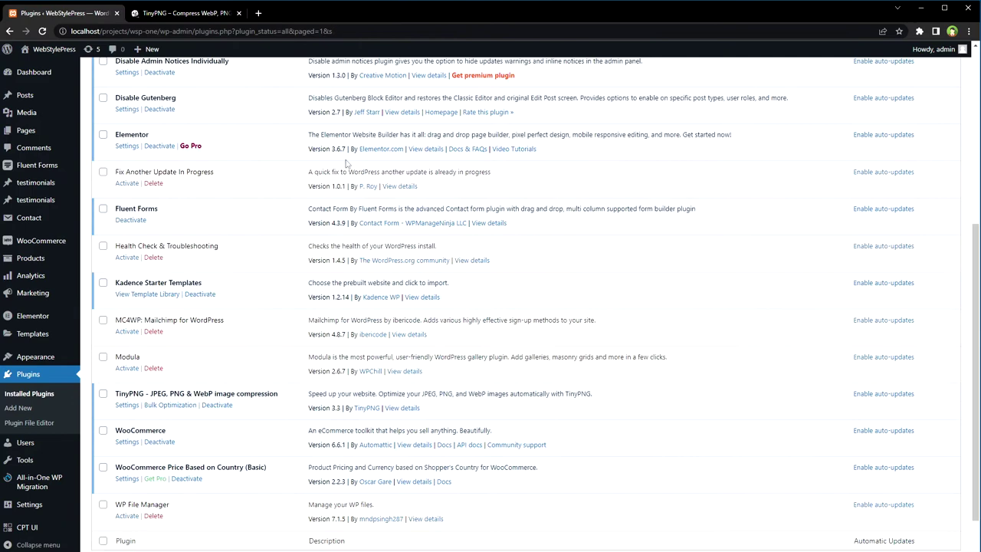
{"action": "mouse_move", "coordinate": [27, 509]}
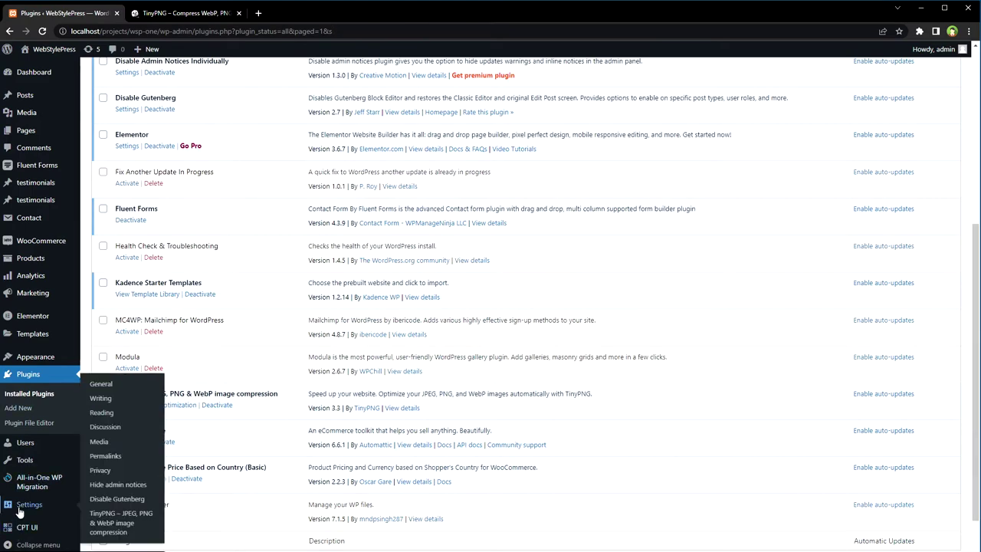
{"action": "left_click", "coordinate": [122, 520]}
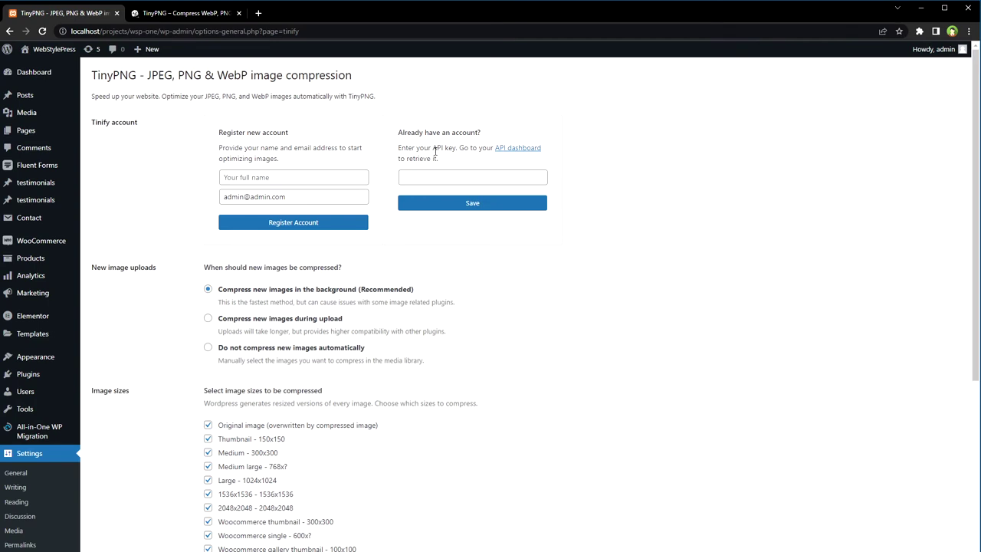
{"action": "left_click_drag", "start_coordinate": [432, 149], "coordinate": [452, 150]}
{"action": "key", "text": "Tab"}
{"action": "key", "text": "Tab"}
- Request a TinyPNG Developer API key by entering a full name and email
{"action": "left_click", "coordinate": [188, 15]}
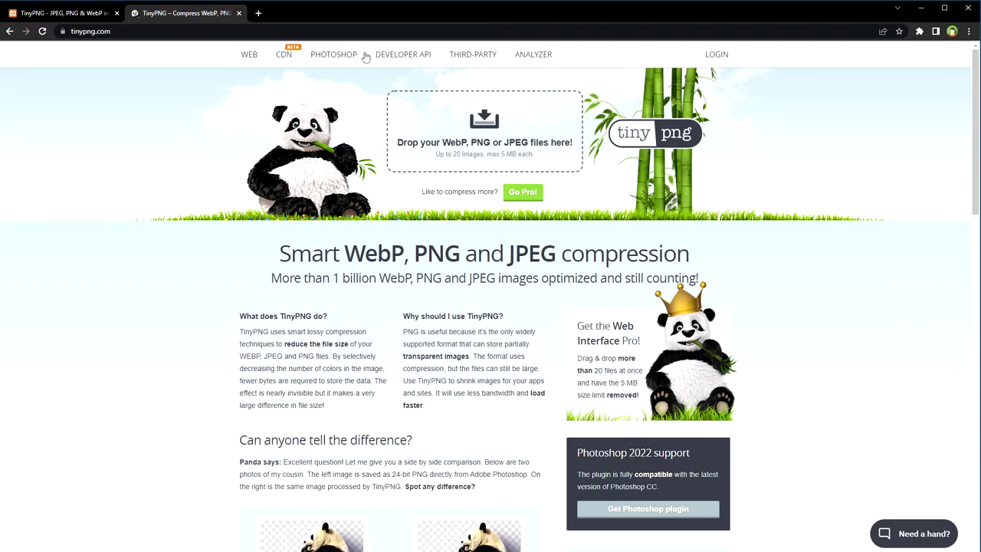
{"action": "left_click", "coordinate": [389, 55]}
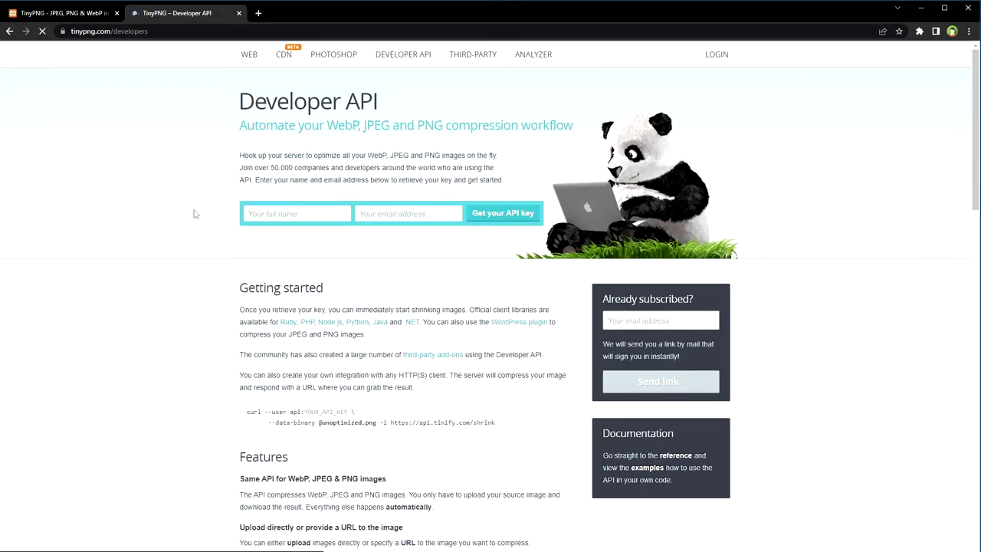
{"action": "left_click", "coordinate": [313, 208]}
{"action": "type", "text": "wsp"}
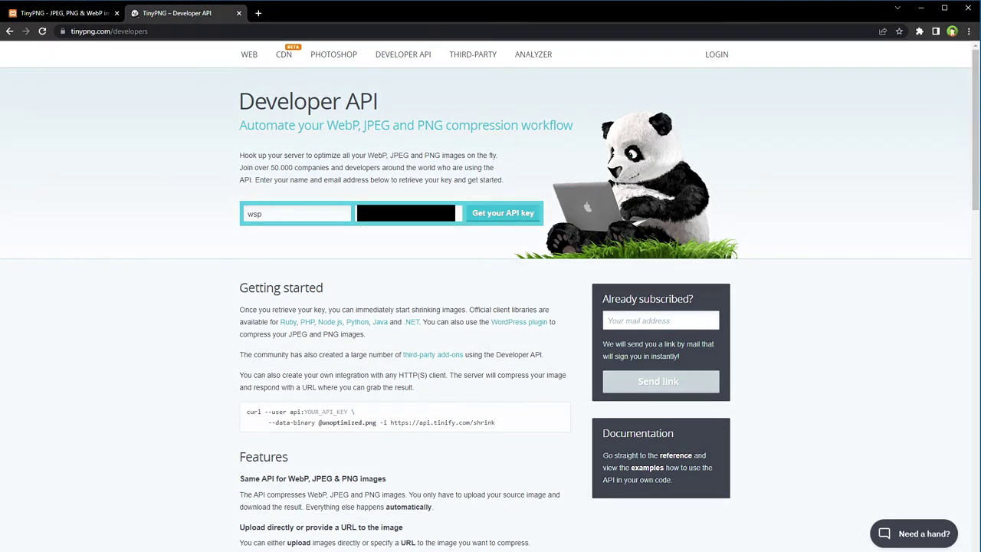
{"action": "left_click", "coordinate": [476, 217]}
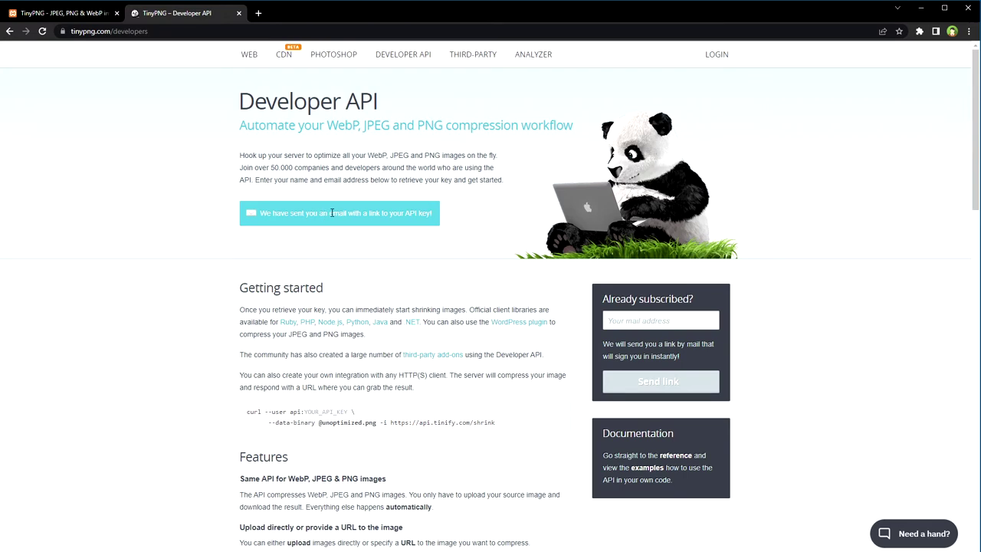
{"action": "left_click_drag", "start_coordinate": [331, 213], "coordinate": [432, 215]}
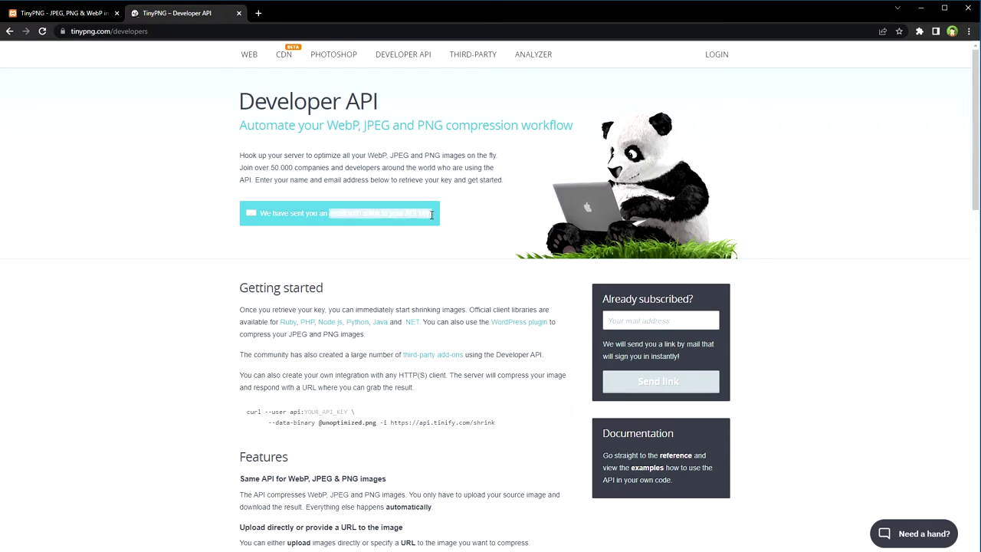
- Load the emailed API dashboard link, enable the API key, and copy it
{"action": "key", "text": "ctrl+t"}
{"action": "key", "text": "ctrl+v"}
{"action": "key", "text": "Return"}
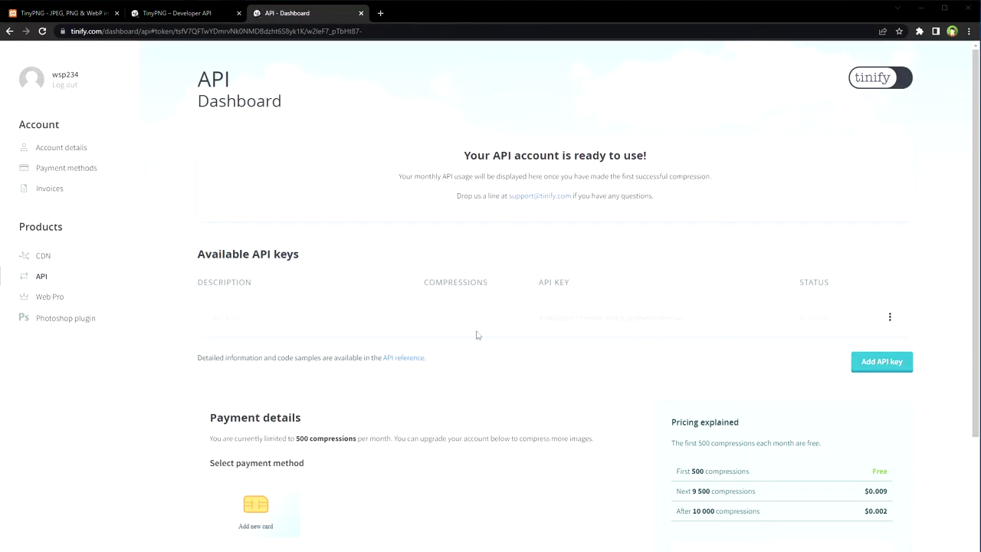
{"action": "left_click", "coordinate": [889, 318]}
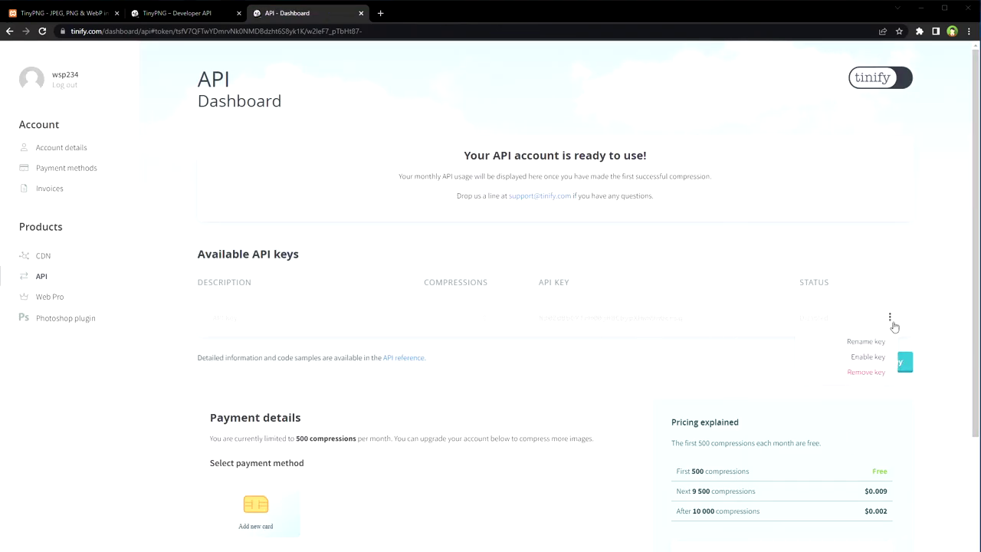
{"action": "left_click", "coordinate": [864, 357]}
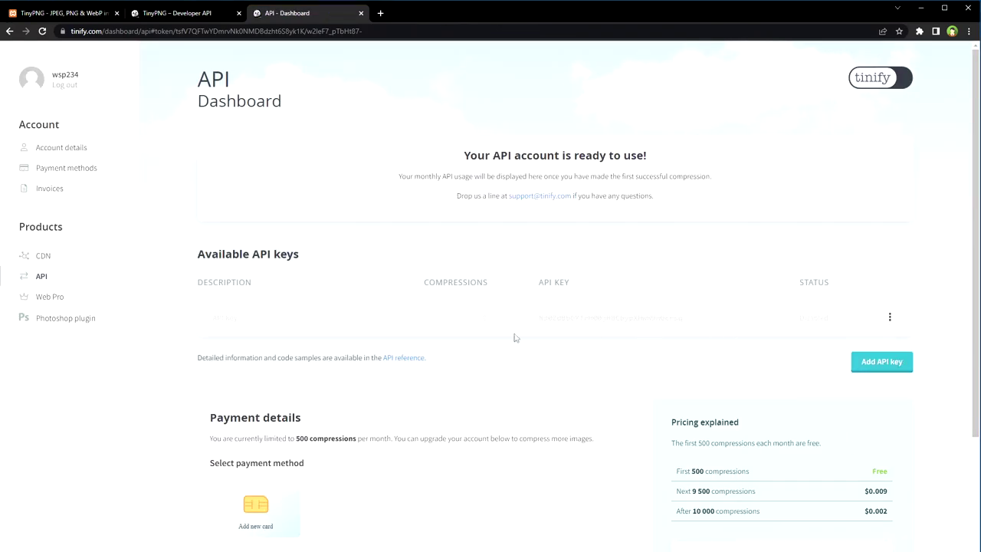
{"action": "double_click", "coordinate": [609, 320]}
{"action": "right_click", "coordinate": [609, 319]}
{"action": "left_click", "coordinate": [619, 325]}
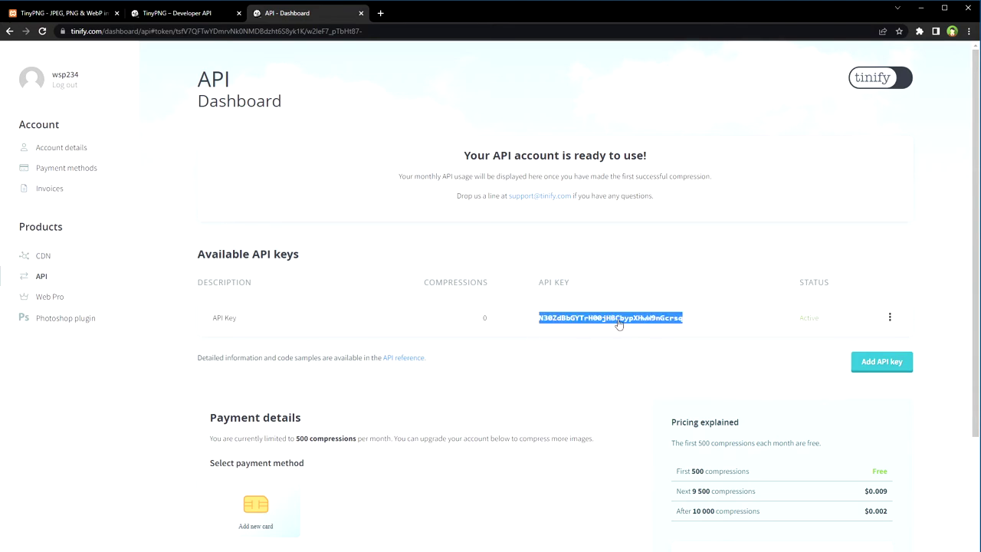
- Paste the copied API key into WordPress's TinyPNG settings and save it to connect the account
{"action": "left_click", "coordinate": [61, 14]}
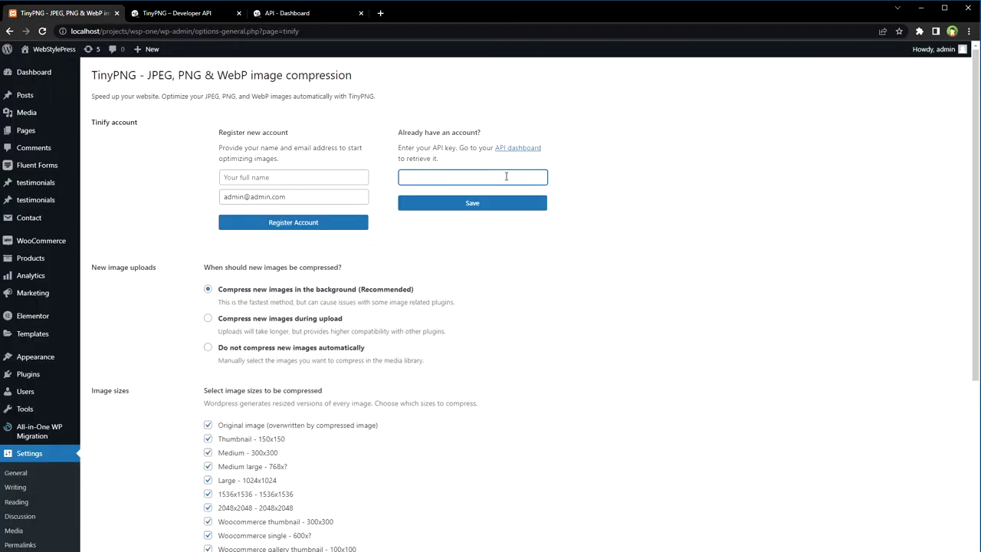
{"action": "key", "text": "ctrl+v"}
{"action": "left_click", "coordinate": [512, 201]}
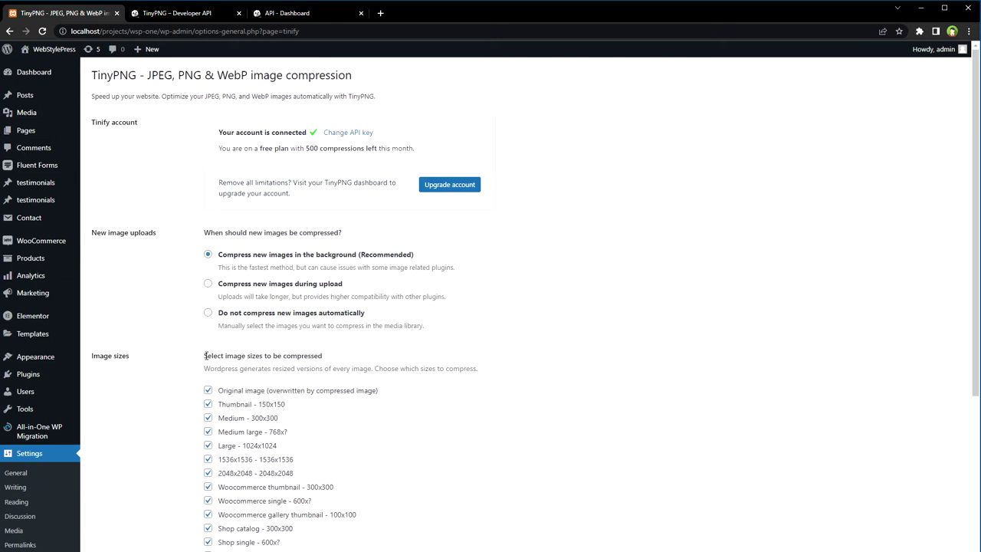
- Keep all image sizes selected and original-image resizing off, then save the TinyPNG settings
{"action": "left_click_drag", "start_coordinate": [204, 355], "coordinate": [495, 339]}
{"action": "scroll", "coordinate": [547, 324], "scroll_direction": "down", "scroll_amount": 3}
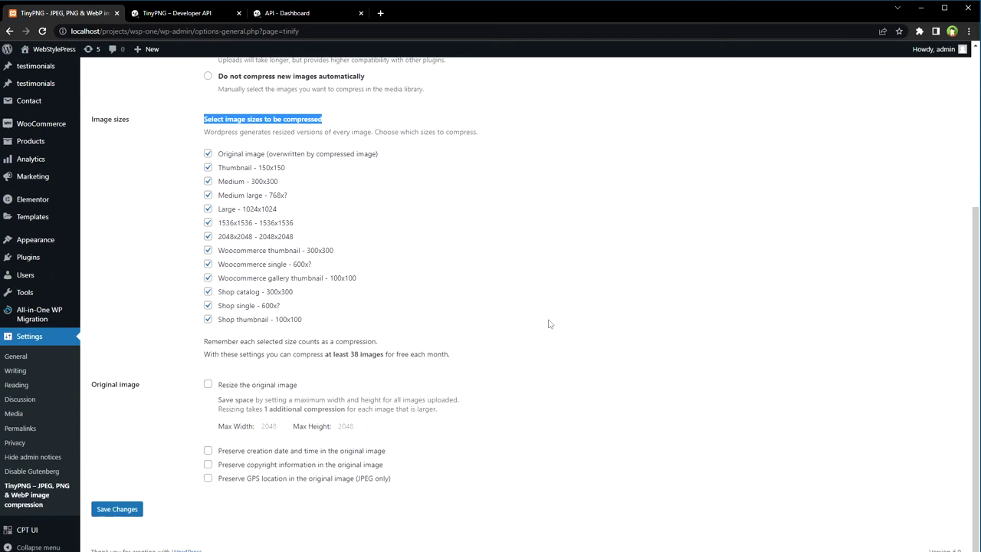
{"action": "left_click", "coordinate": [221, 285]}
{"action": "left_click_drag", "start_coordinate": [218, 266], "coordinate": [361, 278]}
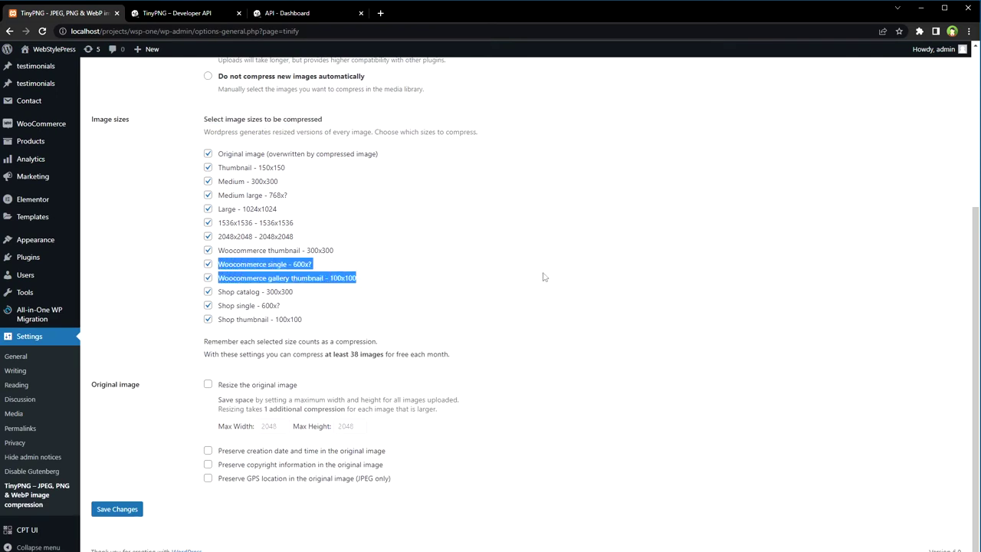
{"action": "left_click", "coordinate": [208, 384]}
{"action": "left_click", "coordinate": [207, 384]}
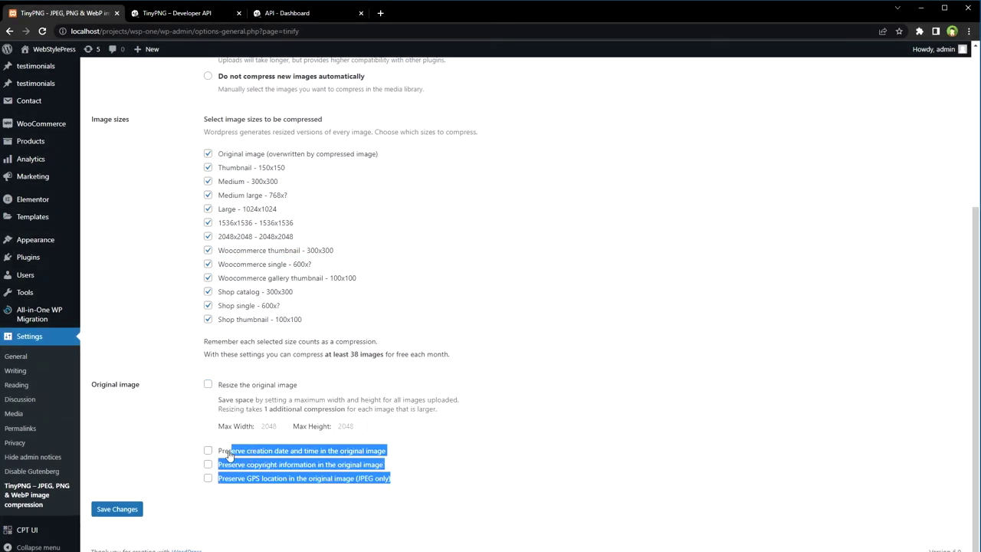
{"action": "left_click", "coordinate": [99, 508]}
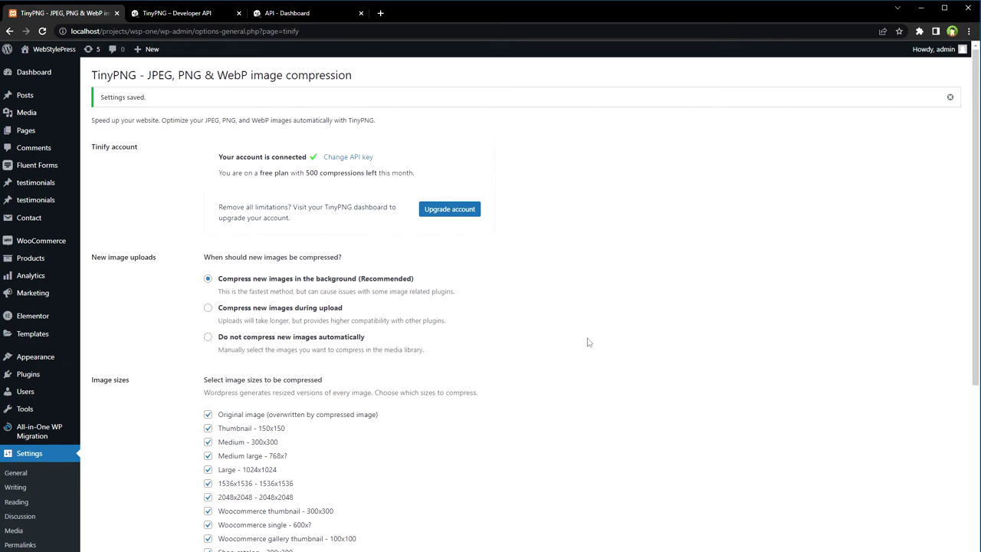
- Open the Media Library and check the compression details for Group 53 (1)
{"action": "mouse_move", "coordinate": [26, 112]}
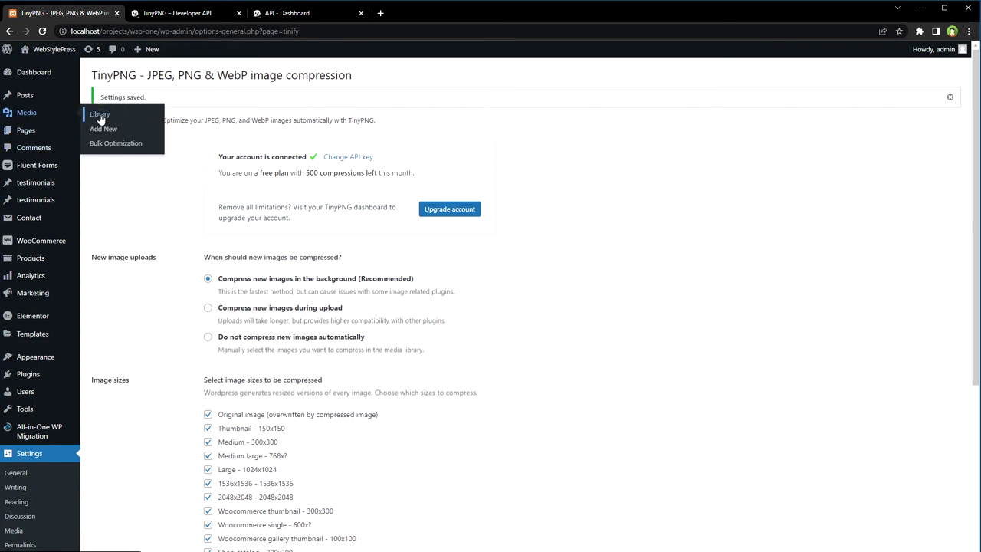
{"action": "left_click", "coordinate": [98, 118]}
{"action": "mouse_move", "coordinate": [432, 199]}
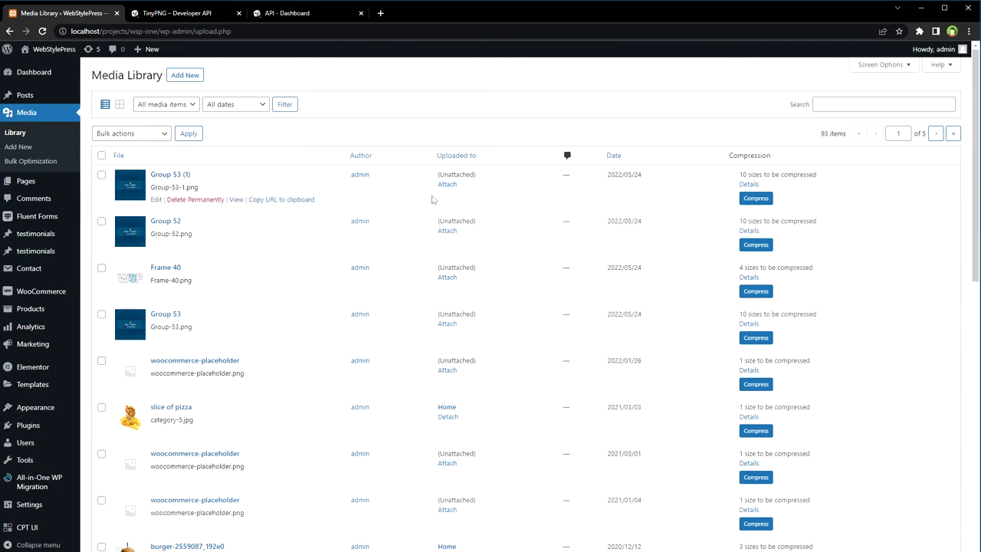
{"action": "left_click", "coordinate": [749, 184]}
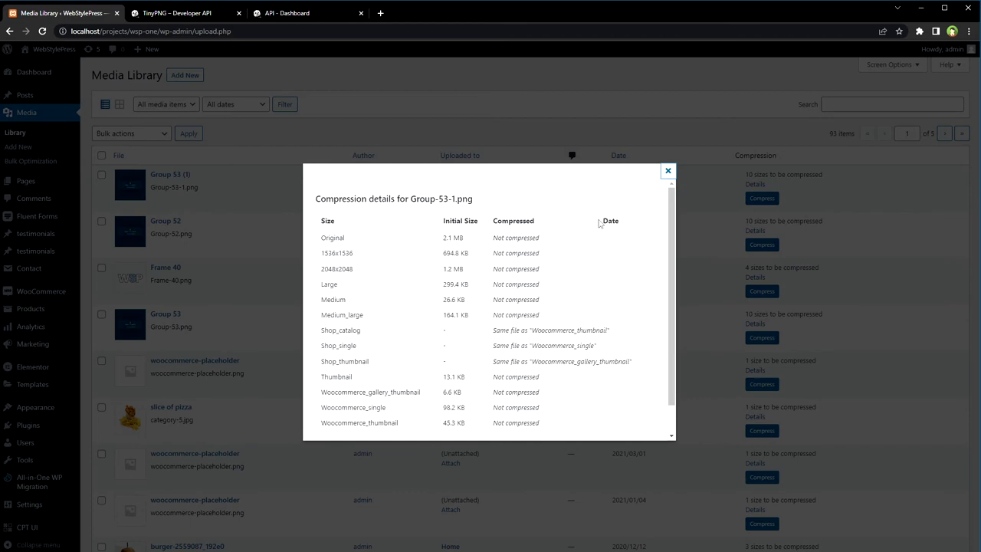
{"action": "left_click", "coordinate": [667, 171]}
- Compress Group 53 (1) and review its results: 2.1 MB original, 70% total savings
{"action": "left_click", "coordinate": [755, 198]}
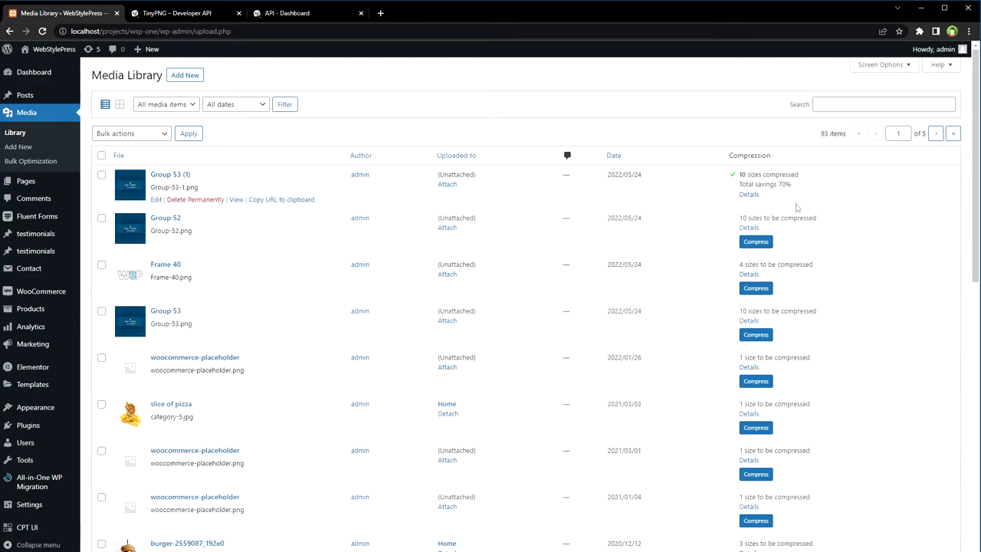
{"action": "left_click", "coordinate": [748, 194]}
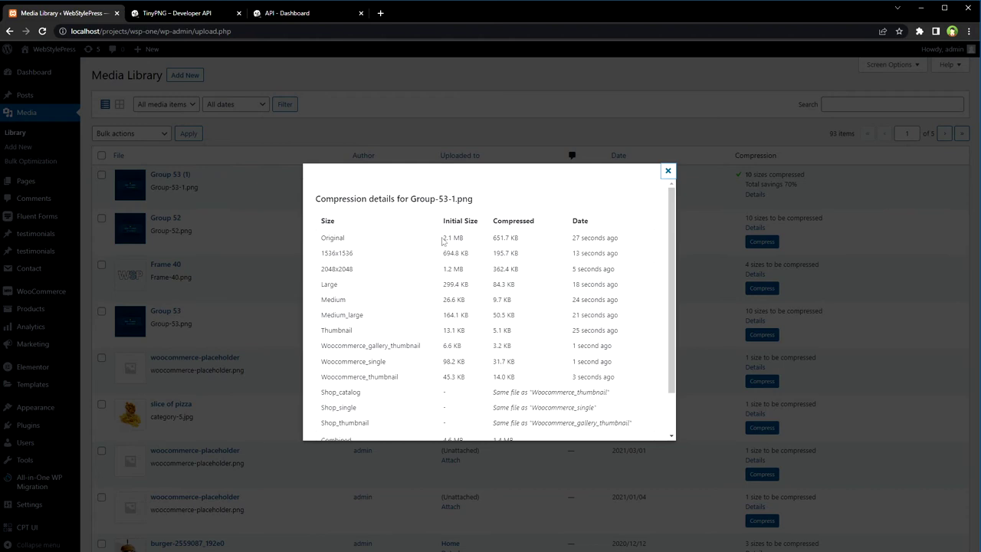
{"action": "left_click_drag", "start_coordinate": [443, 238], "coordinate": [524, 245]}
{"action": "scroll", "coordinate": [524, 244], "scroll_direction": "down", "scroll_amount": 2}
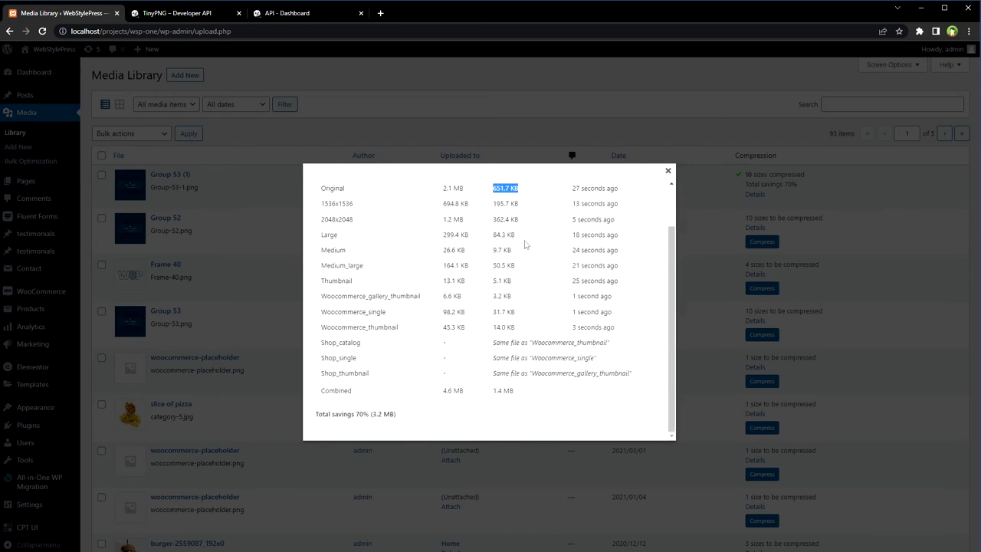
{"action": "left_click_drag", "start_coordinate": [354, 414], "coordinate": [373, 423]}
{"action": "scroll", "coordinate": [373, 423], "scroll_direction": "up", "scroll_amount": 2}
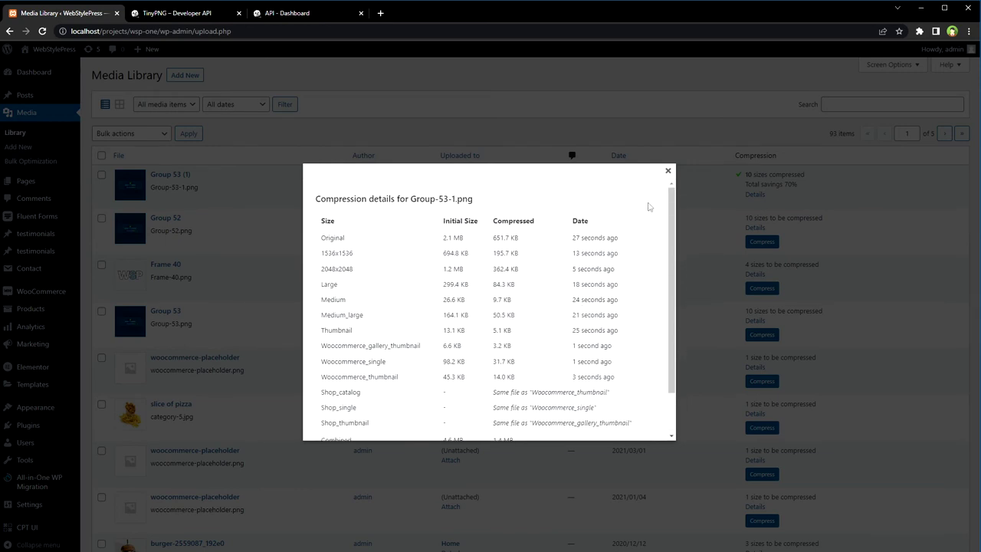
{"action": "left_click", "coordinate": [667, 170]}
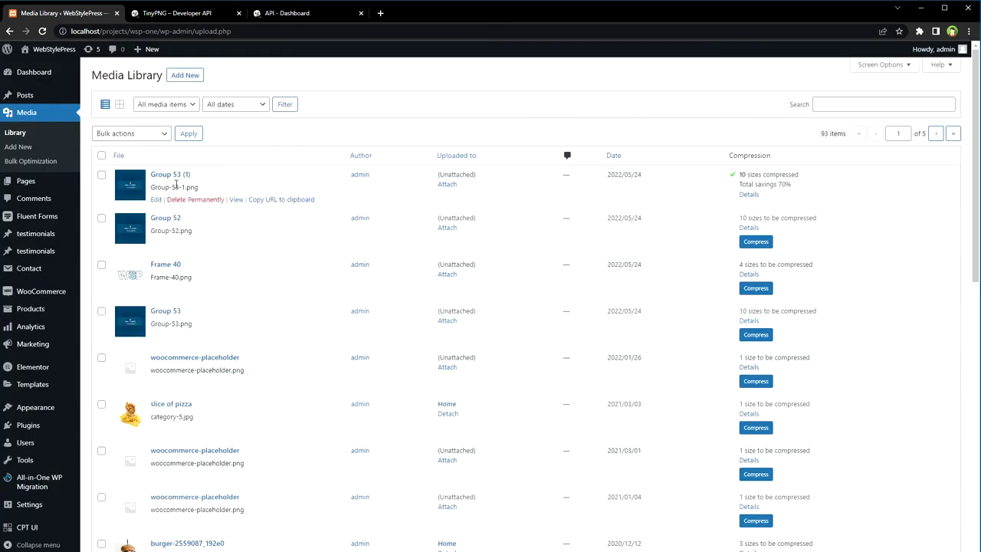
{"action": "left_click", "coordinate": [101, 155]}
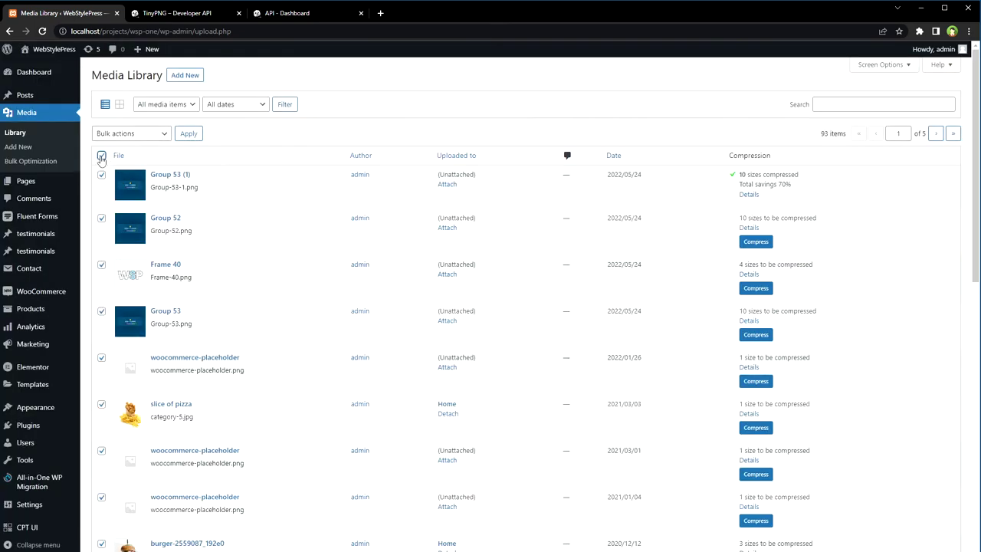
{"action": "left_click", "coordinate": [139, 138]}
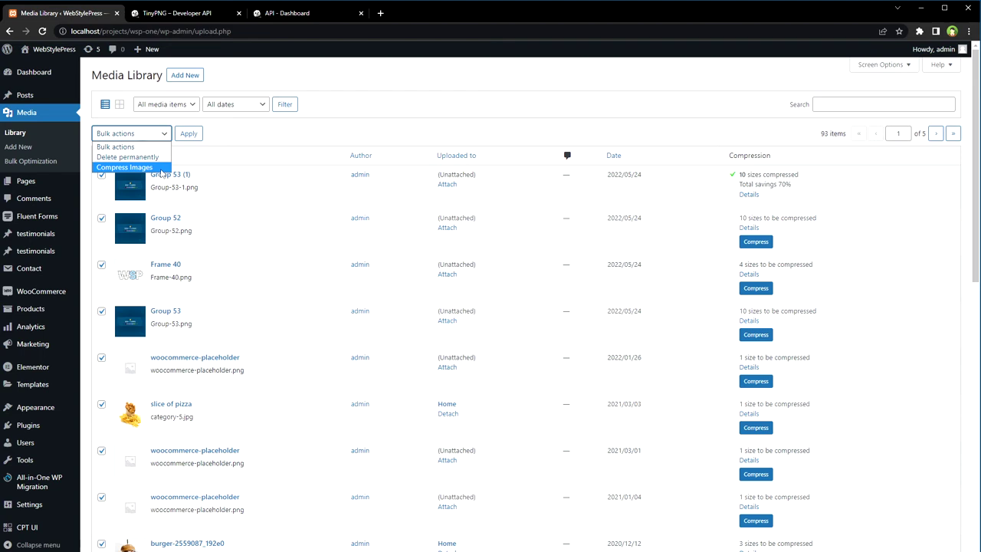
{"action": "left_click", "coordinate": [161, 174]}
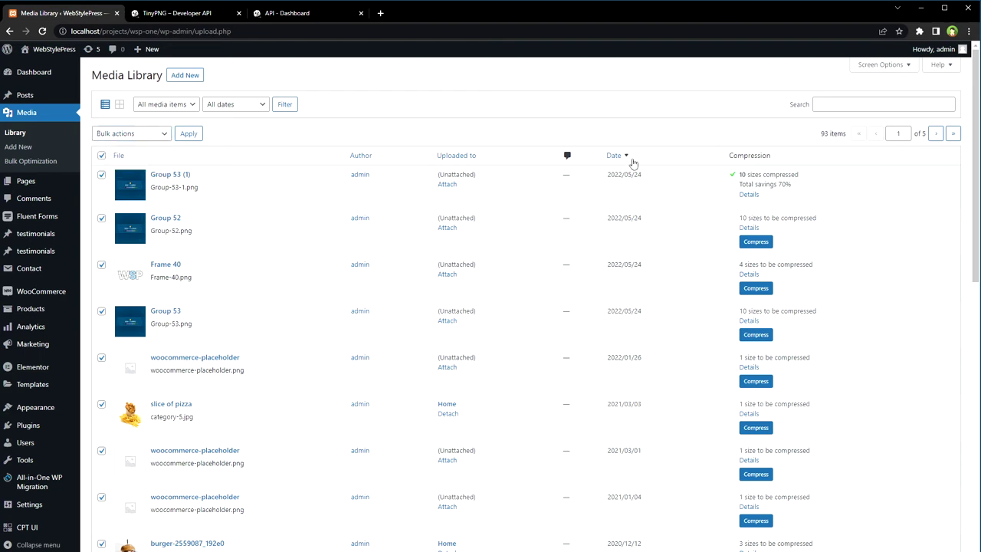
{"action": "left_click", "coordinate": [120, 108]}
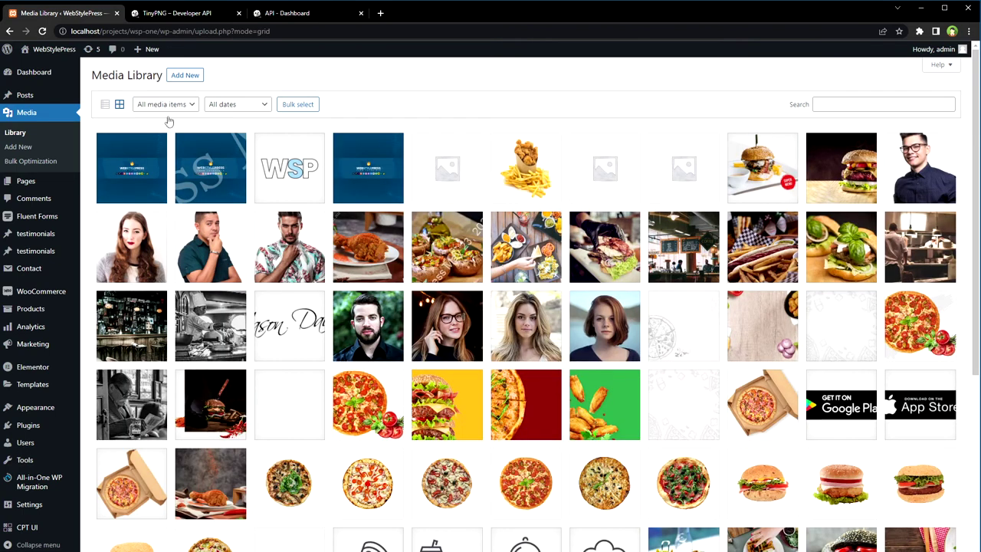
{"action": "left_click", "coordinate": [105, 109]}
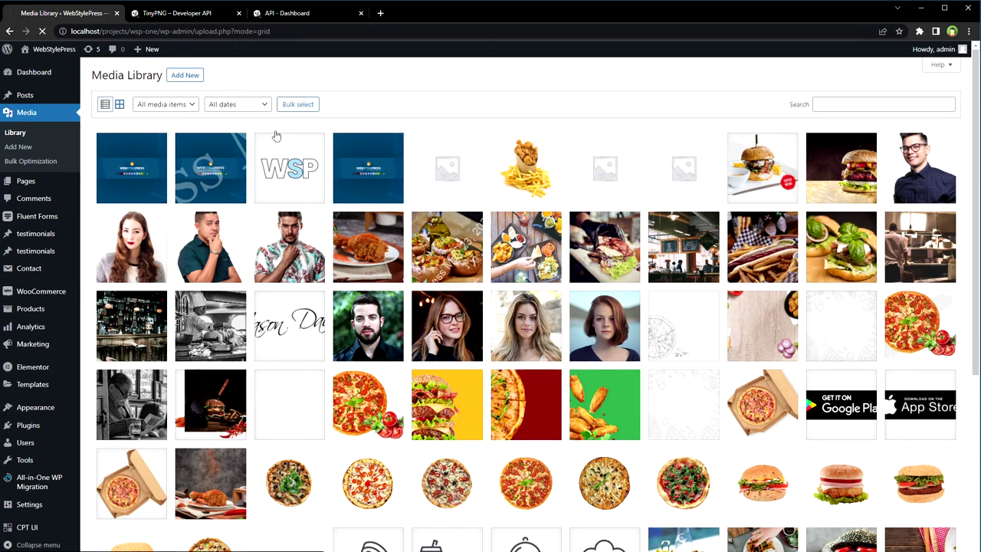
{"action": "scroll", "coordinate": [642, 347], "scroll_direction": "down", "scroll_amount": 13}
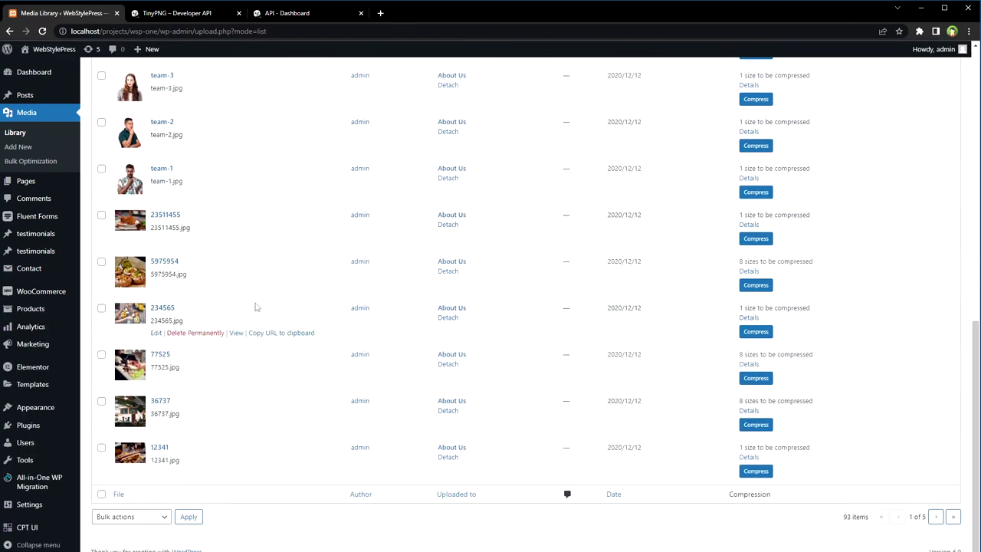
- Compress 5975954 from its edit page, shrinking it from 99 KB to 85 KB
{"action": "mouse_move", "coordinate": [186, 289]}
{"action": "left_click", "coordinate": [156, 287]}
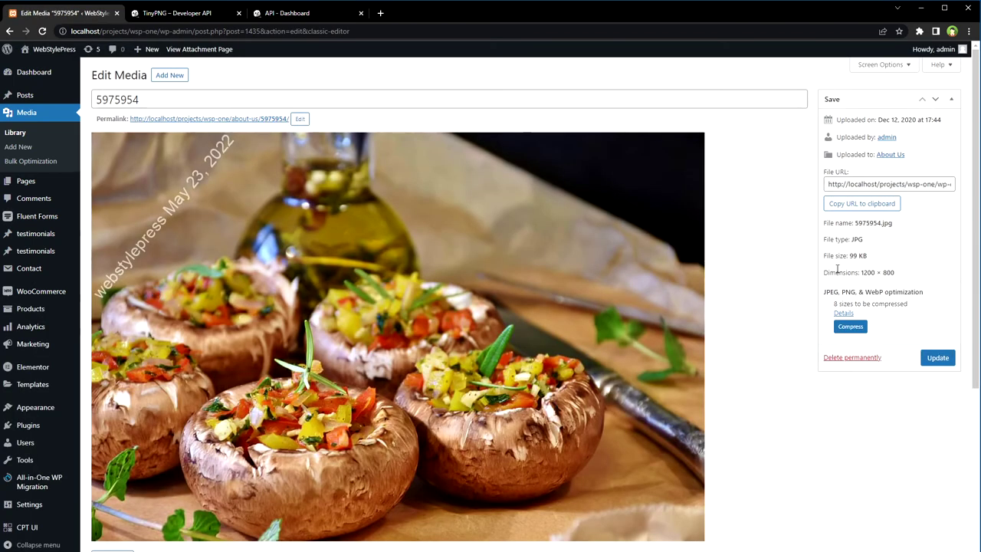
{"action": "left_click_drag", "start_coordinate": [822, 222], "coordinate": [895, 273]}
{"action": "left_click_drag", "start_coordinate": [822, 255], "coordinate": [881, 264]}
{"action": "left_click", "coordinate": [847, 328]}
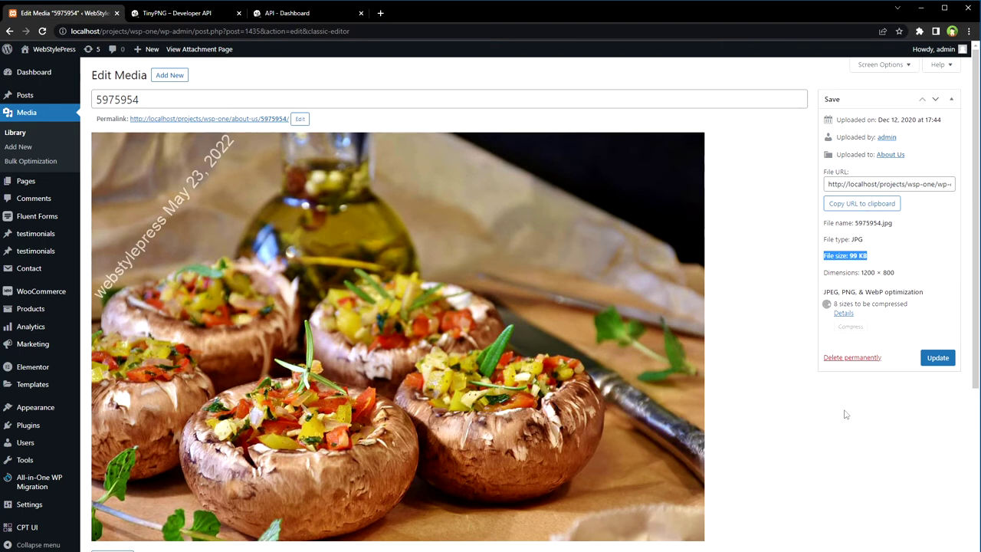
{"action": "left_click_drag", "start_coordinate": [822, 256], "coordinate": [879, 257]}
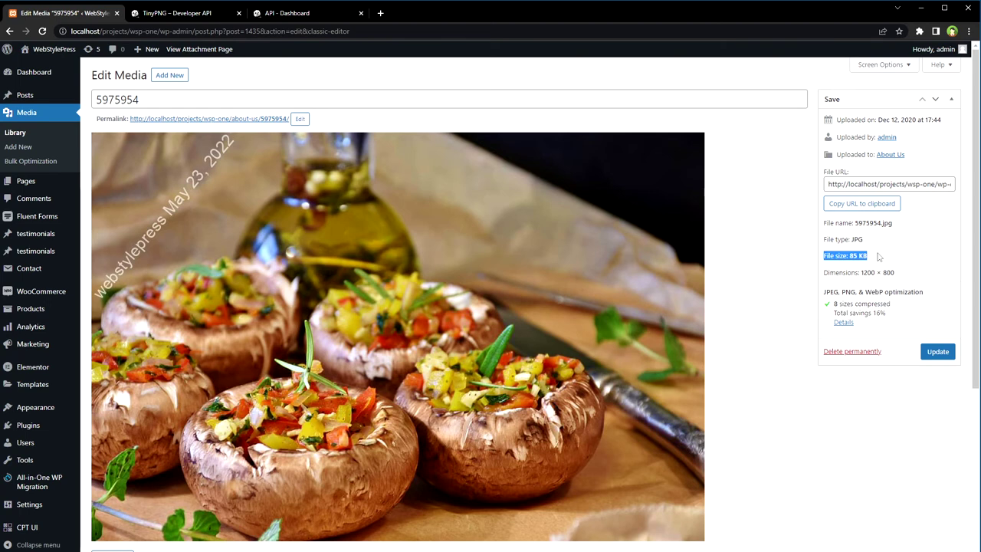
{"action": "left_click", "coordinate": [15, 133]}
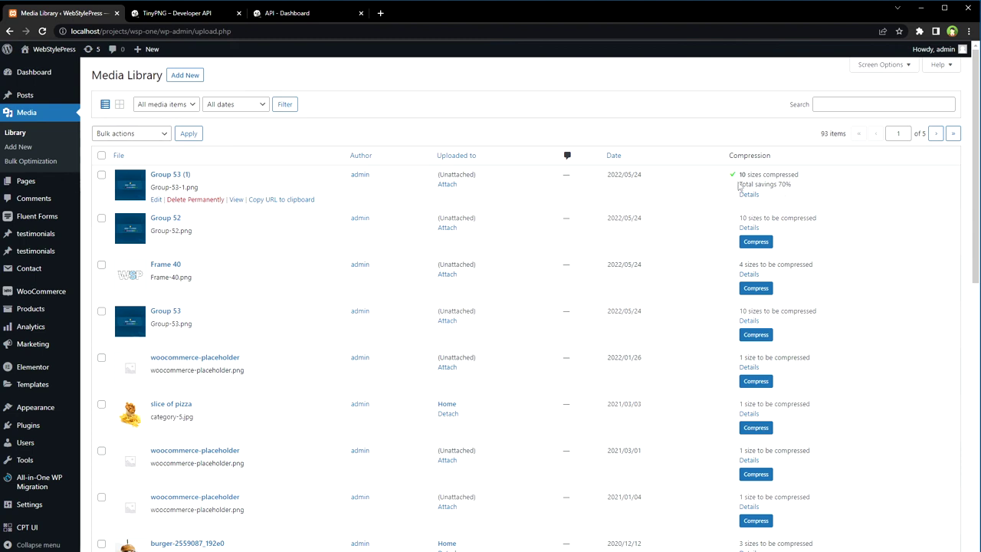
{"action": "left_click_drag", "start_coordinate": [739, 186], "coordinate": [803, 186]}
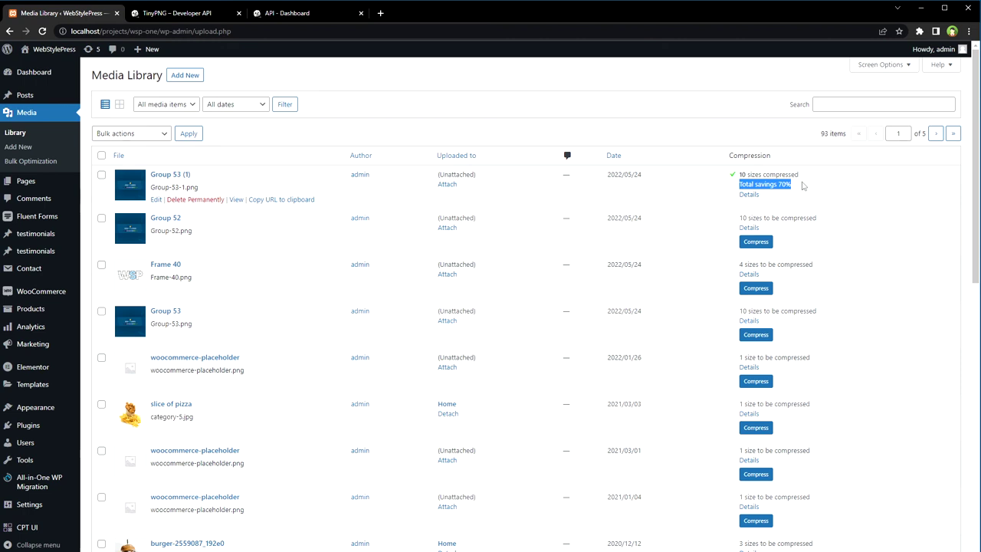